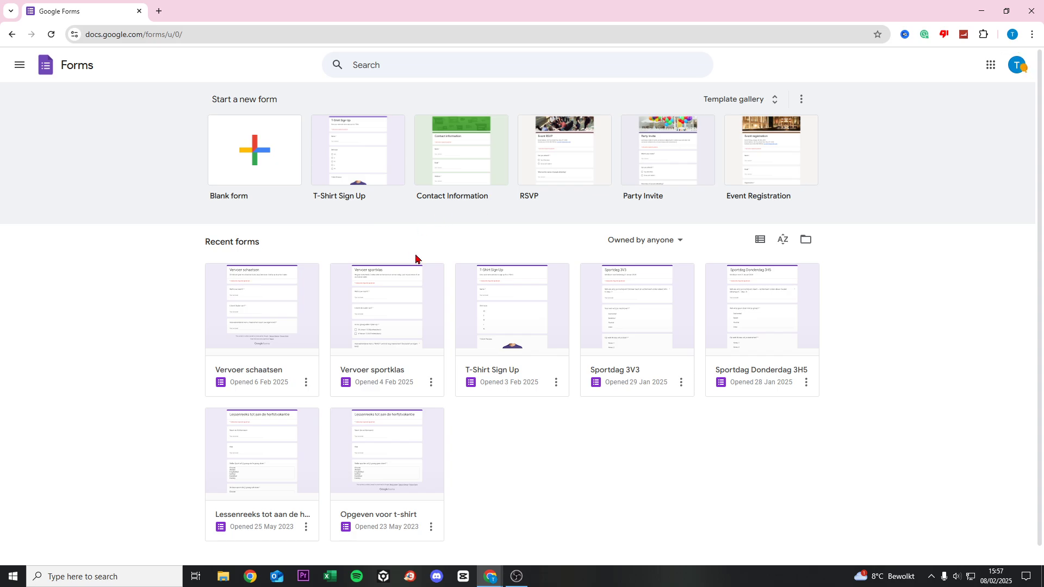
# Create a blank form and title it "Test 1".
pyautogui.click(272, 161)
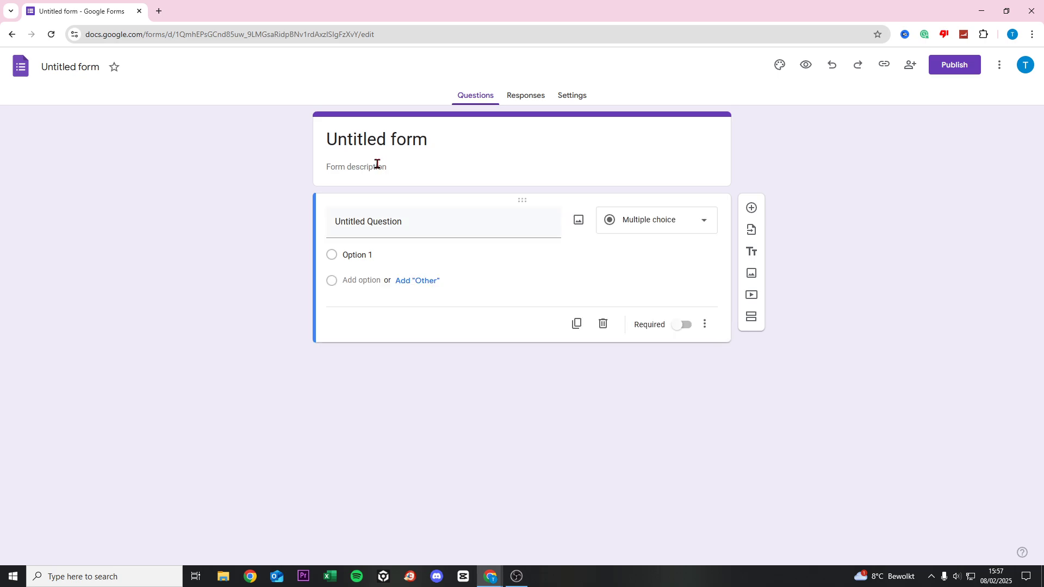
pyautogui.click(397, 140)
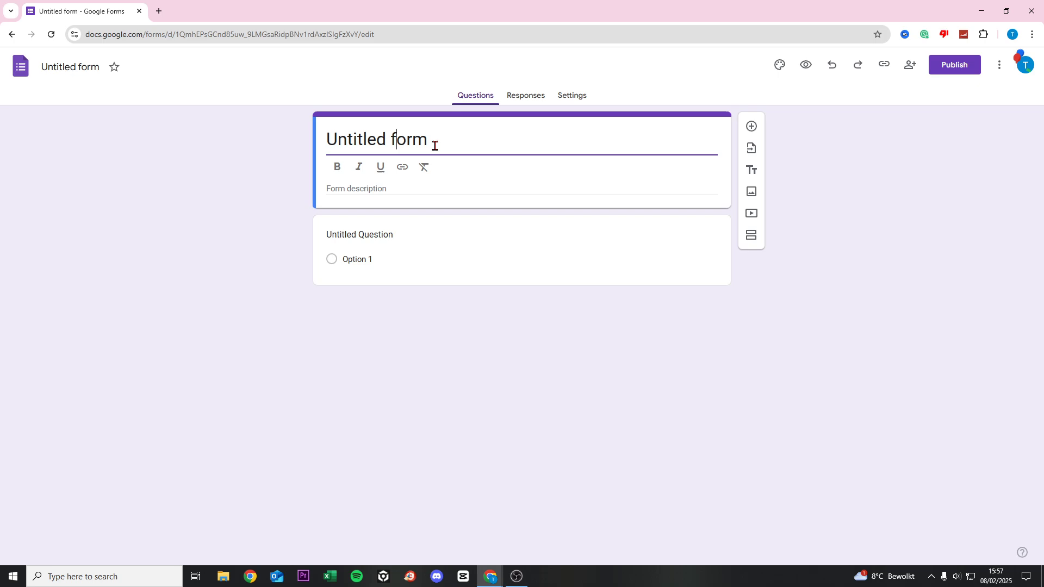
pyautogui.moveTo(435, 145); pyautogui.dragTo(275, 140)
pyautogui.write('Te')
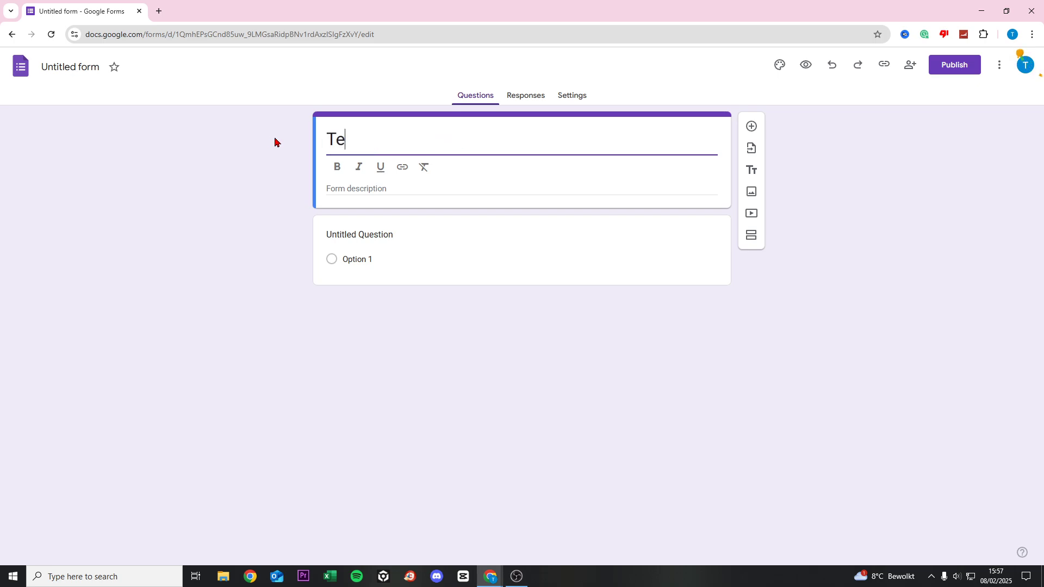
pyautogui.write('st 1')
# Set the form description to "We are testing Forms for Youtube".
pyautogui.click(348, 188)
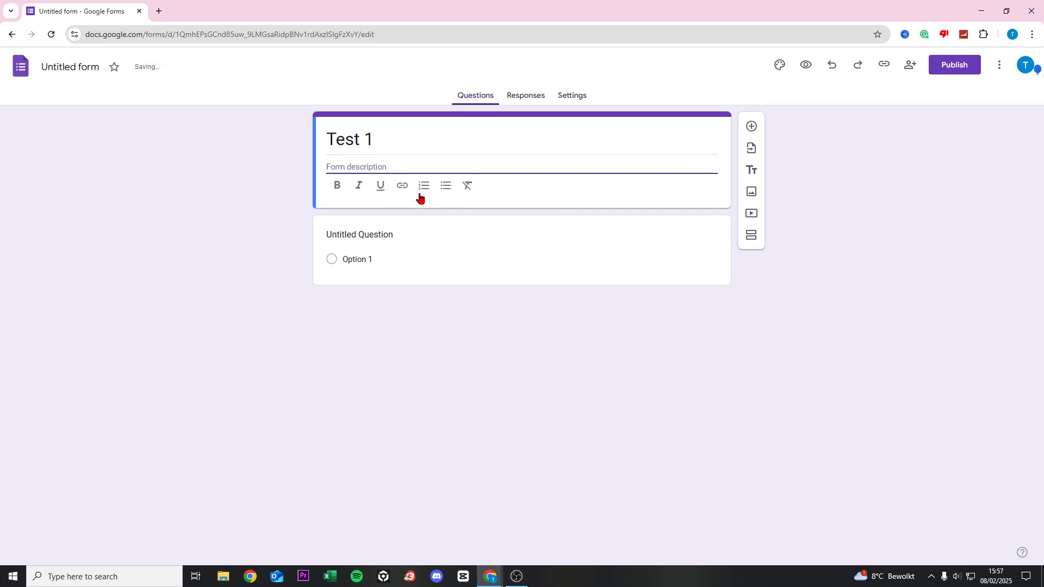
pyautogui.write('We are tes')
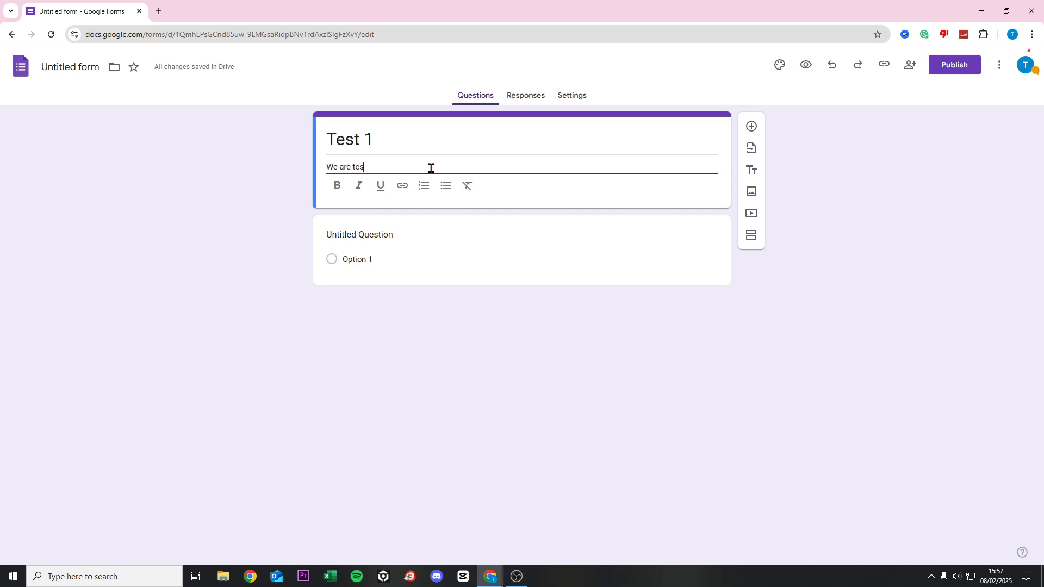
pyautogui.write('ting Forms for Youtube')
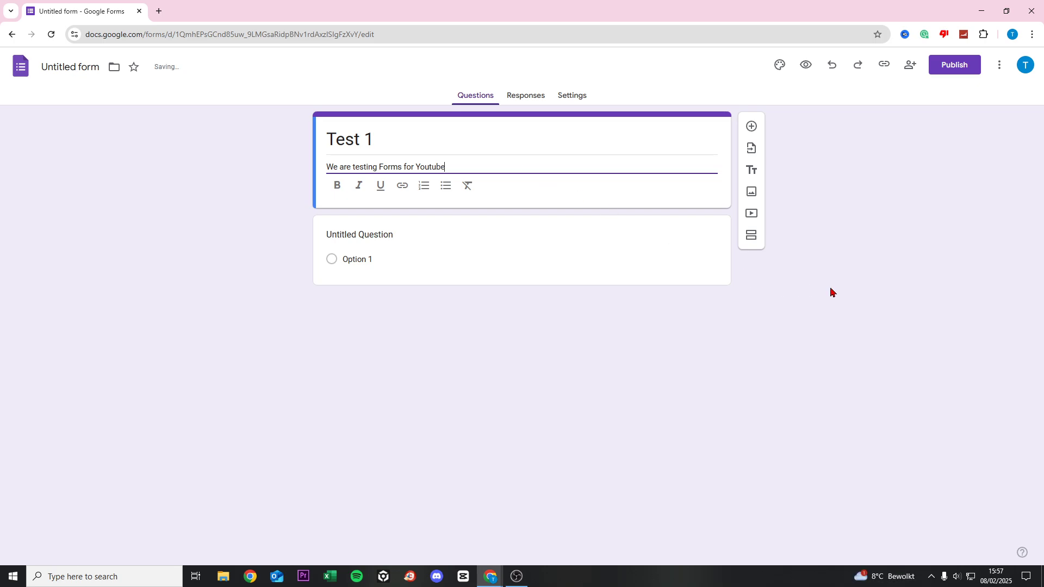
# Replace the first question's placeholder title with "Your name?".
pyautogui.click(395, 230)
pyautogui.moveTo(415, 223); pyautogui.dragTo(353, 212)
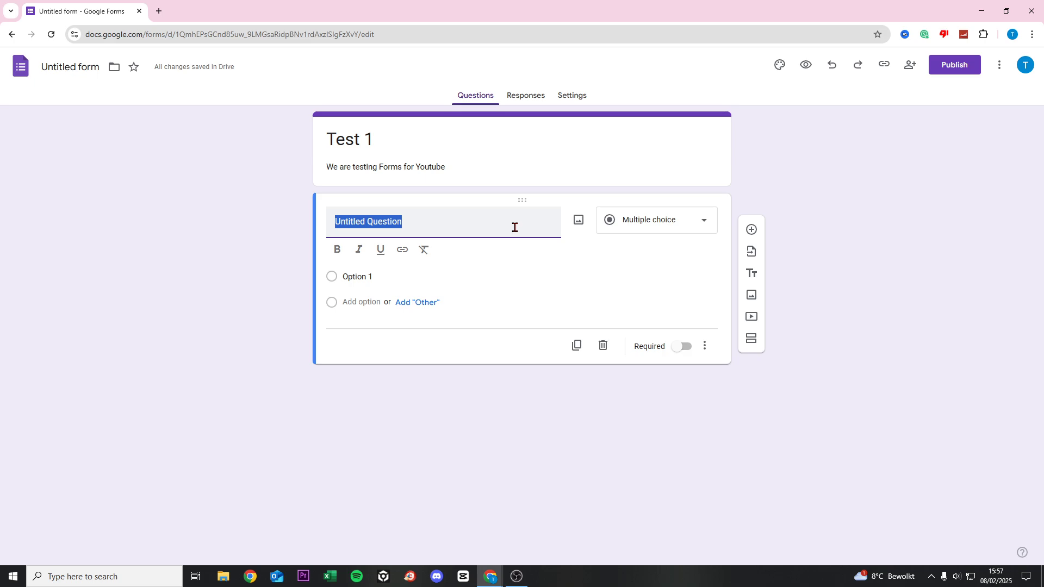
pyautogui.write('Name')
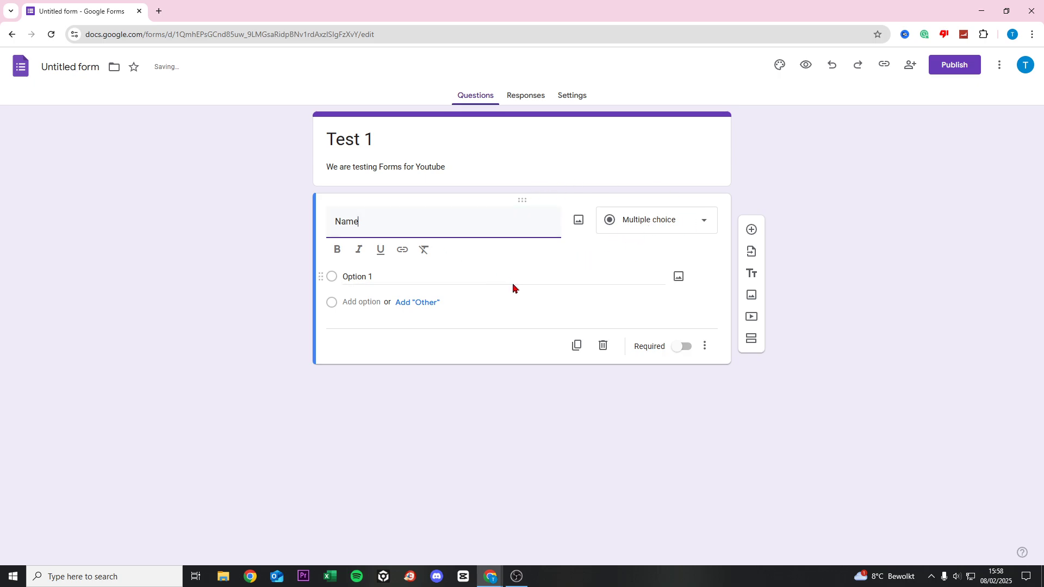
pyautogui.click(513, 288)
pyautogui.click(401, 223)
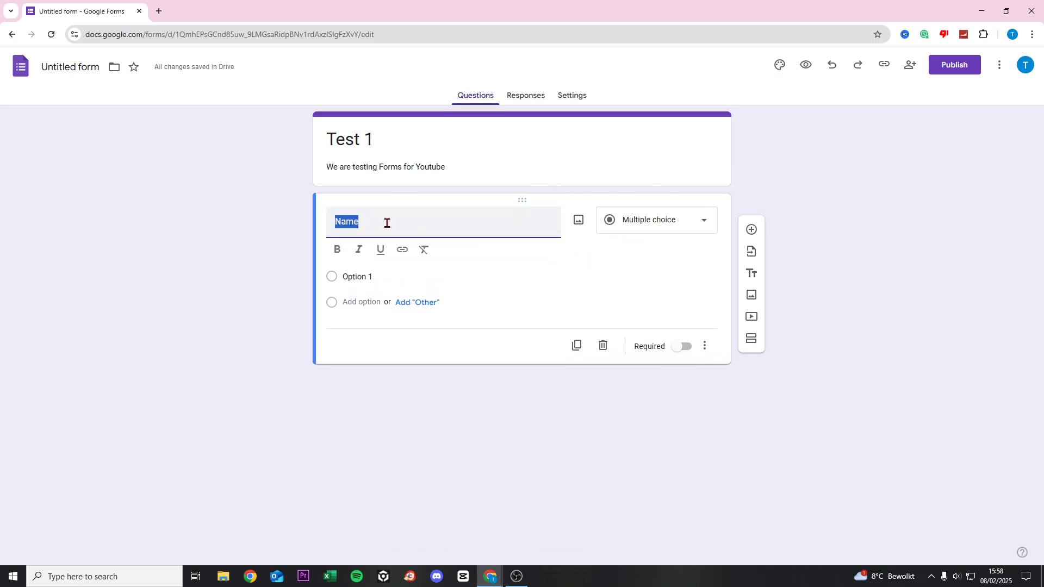
pyautogui.click(404, 227)
pyautogui.press('BackSpace')
pyautogui.write('Yo')
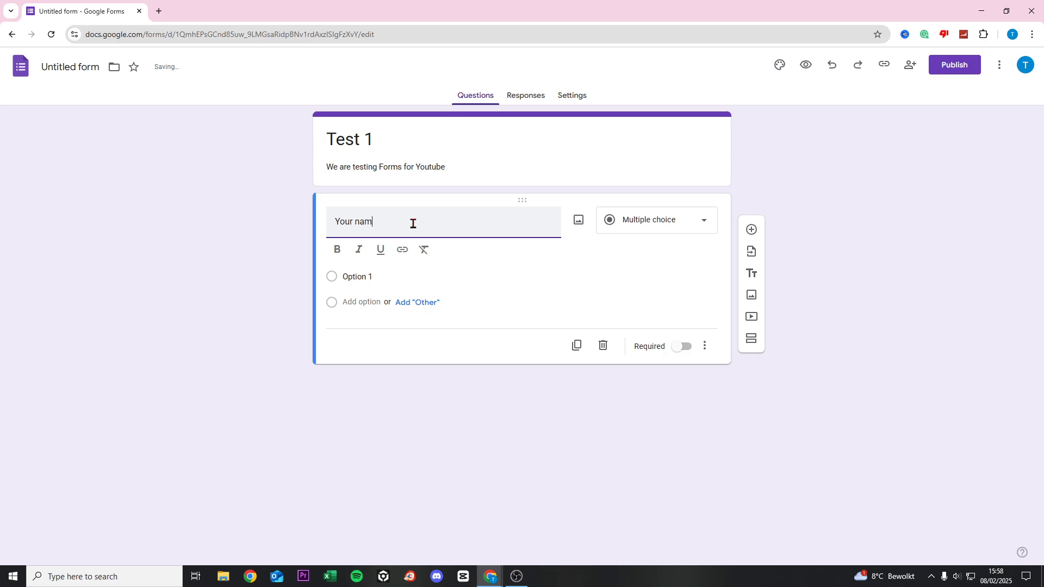
pyautogui.write('ur name?')
# Change the "Your name?" question to the Short answer type and make it required.
pyautogui.click(690, 220)
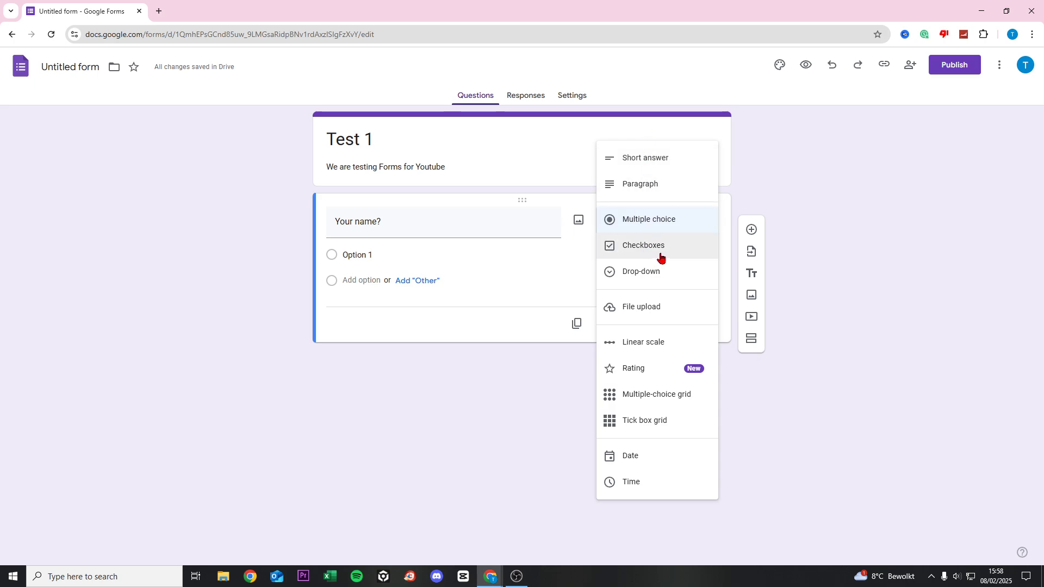
pyautogui.click(660, 165)
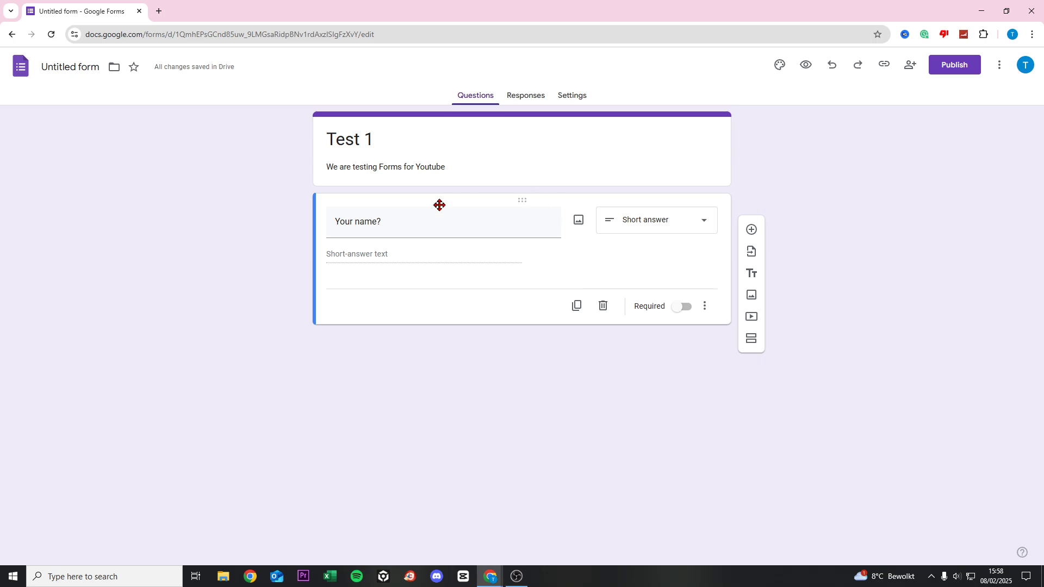
pyautogui.click(684, 309)
# Add a second question below the name question, titled "Which Sports Do You Like".
pyautogui.click(750, 230)
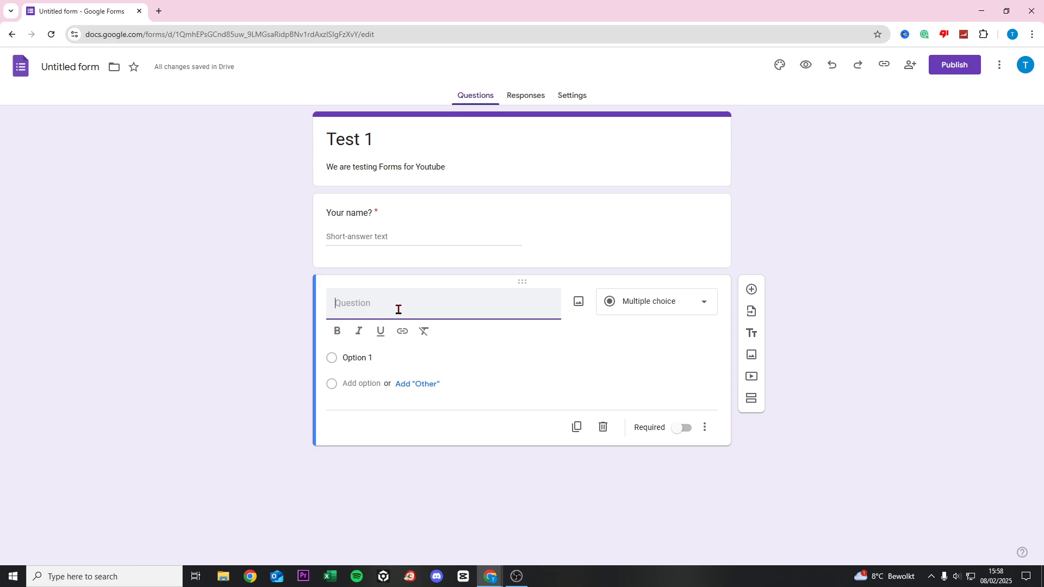
pyautogui.write('WSho')
pyautogui.press('BackSpace')
pyautogui.press('BackSpace')
pyautogui.write('por')
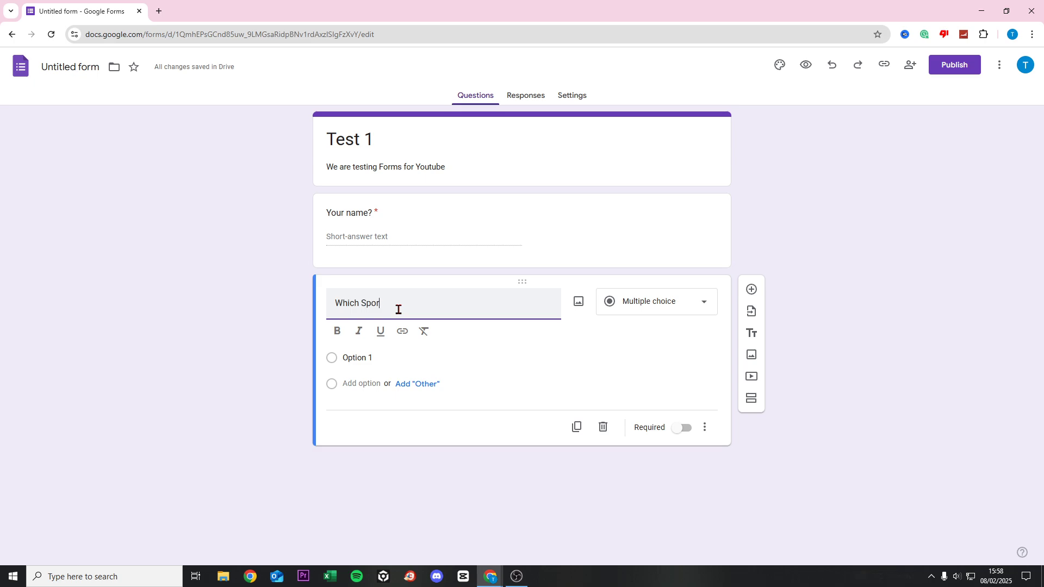
pyautogui.write('ts Do You Like')
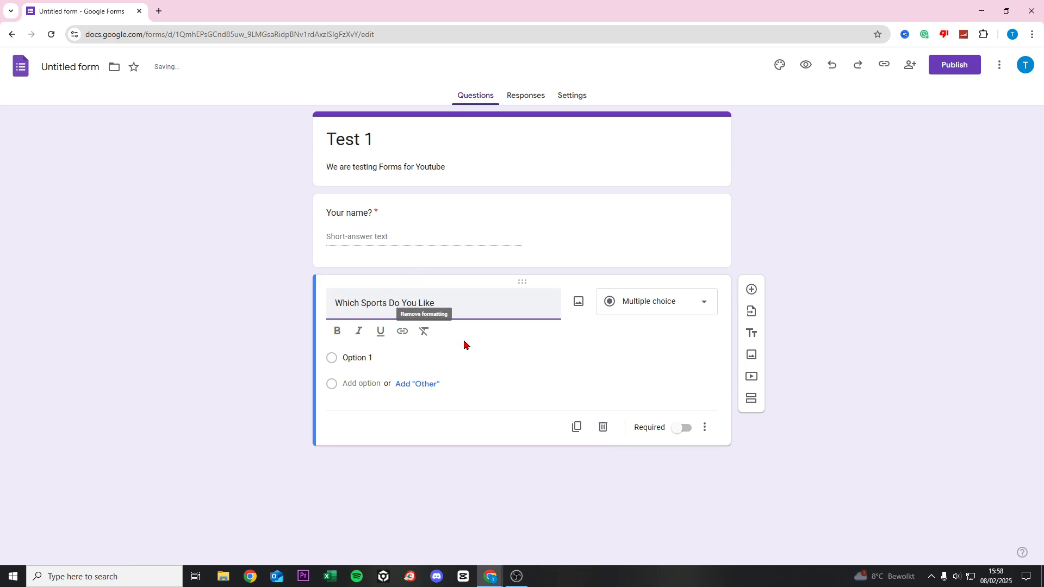
pyautogui.click(353, 357)
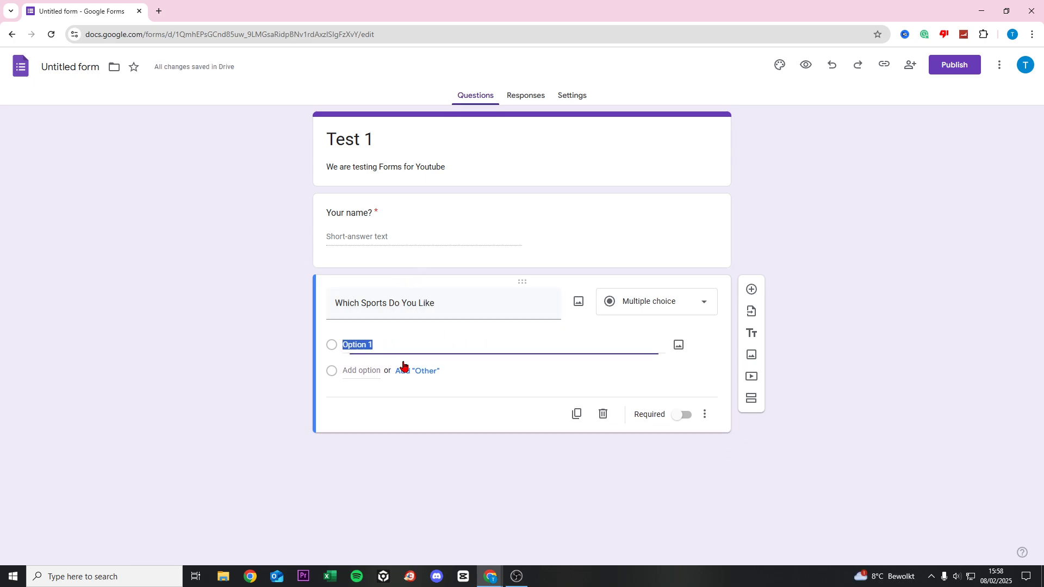
pyautogui.click(682, 301)
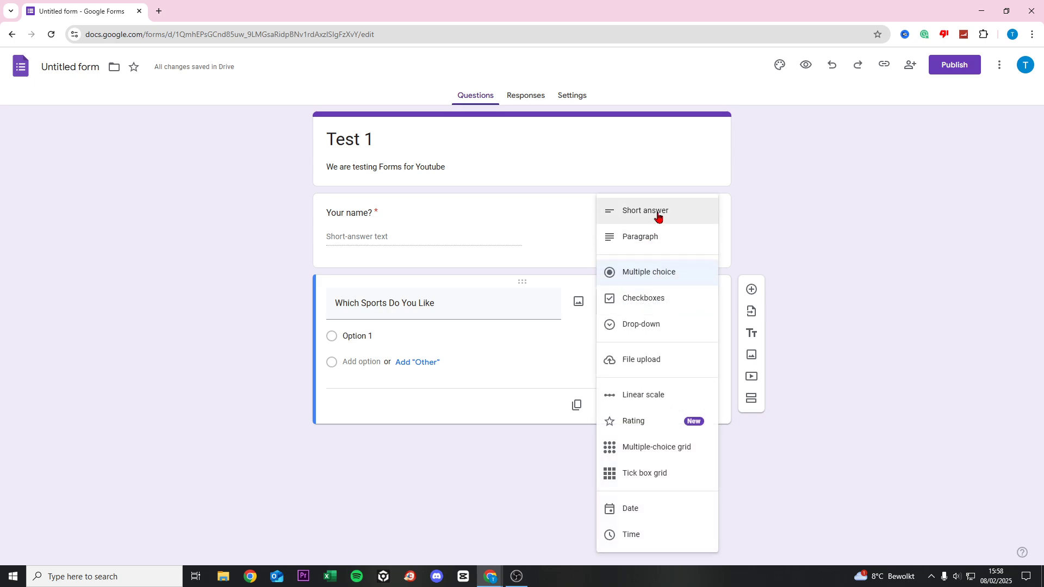
pyautogui.click(656, 212)
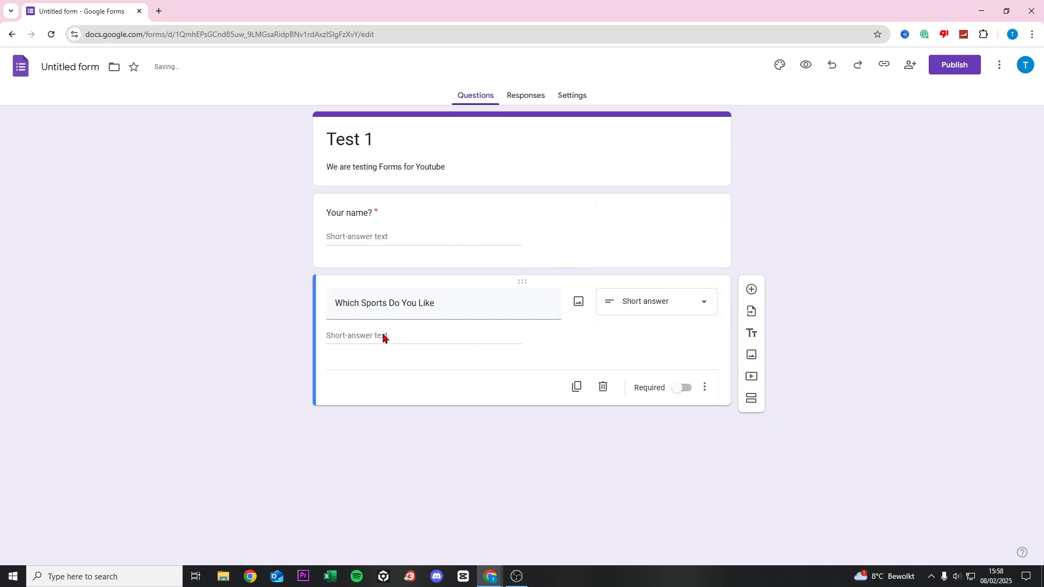
pyautogui.click(650, 311)
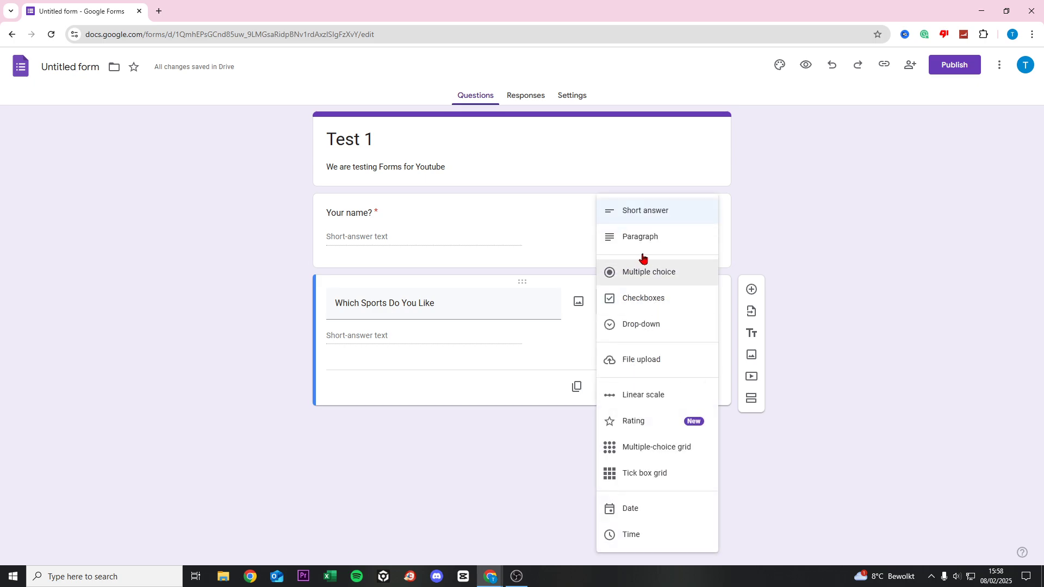
pyautogui.click(659, 280)
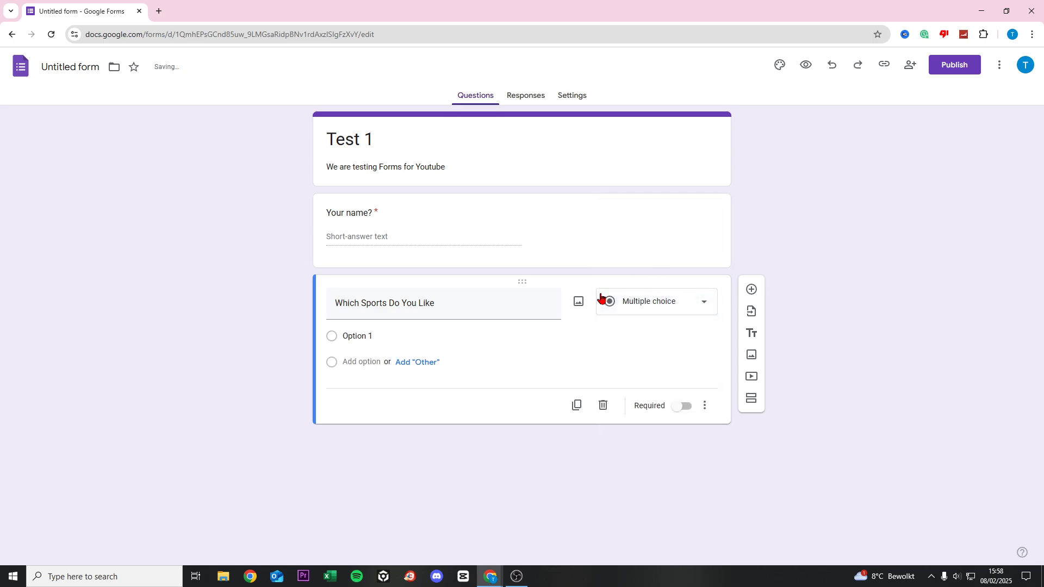
# Name the sports question's first option "Soccer" and add an "Other" choice.
pyautogui.click(364, 337)
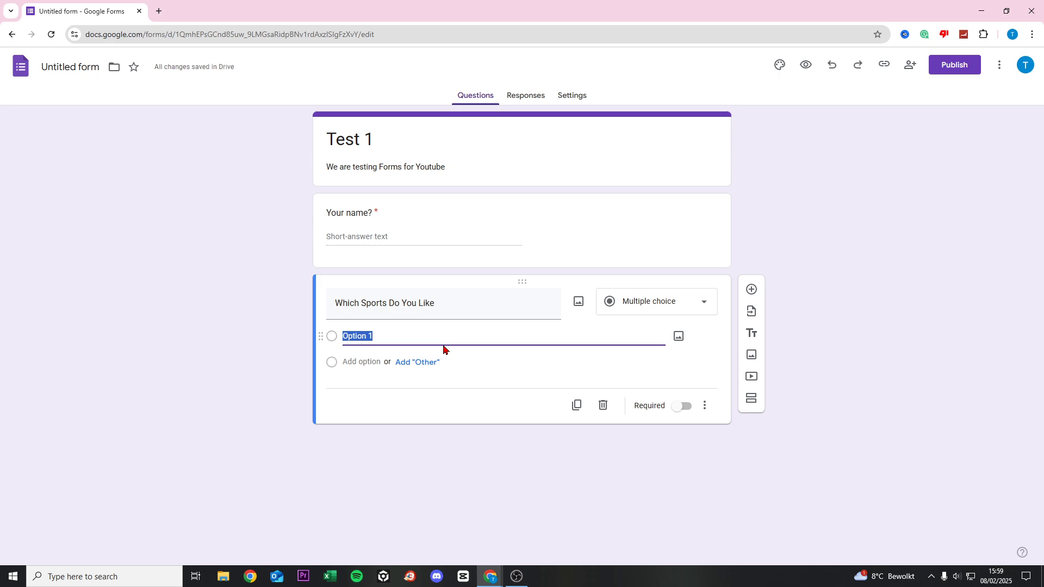
pyautogui.write('Soccw')
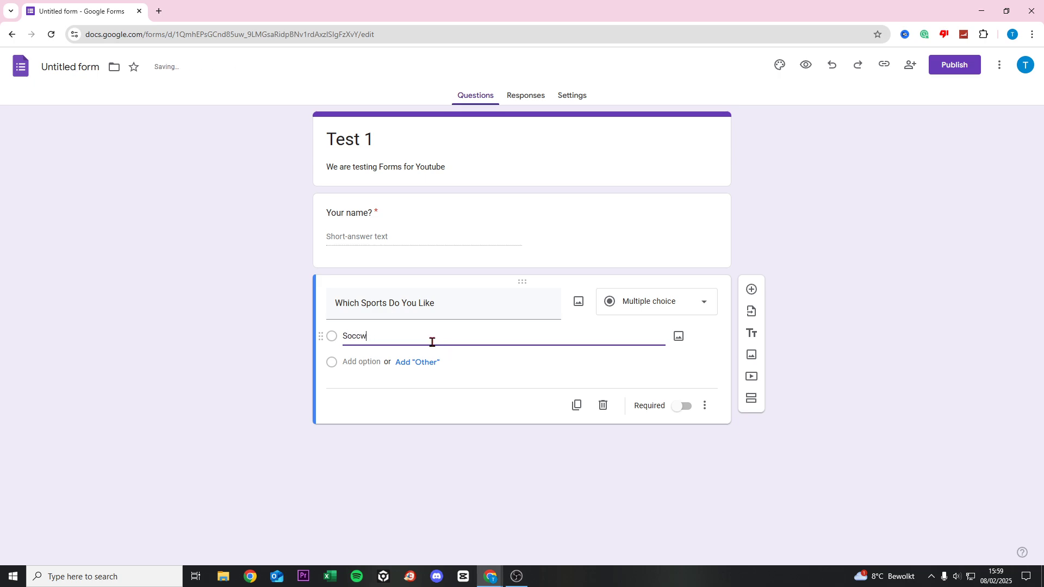
pyautogui.write('erer')
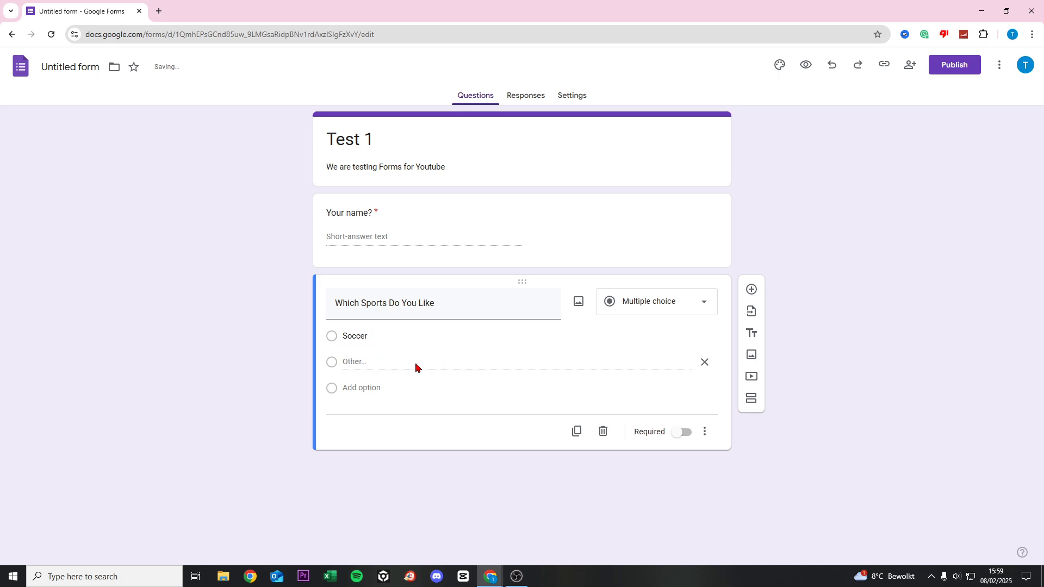
pyautogui.click(416, 363)
# Add the options Hockey, Golf, Tennis and Padel to the sports question and make the question required.
pyautogui.click(363, 388)
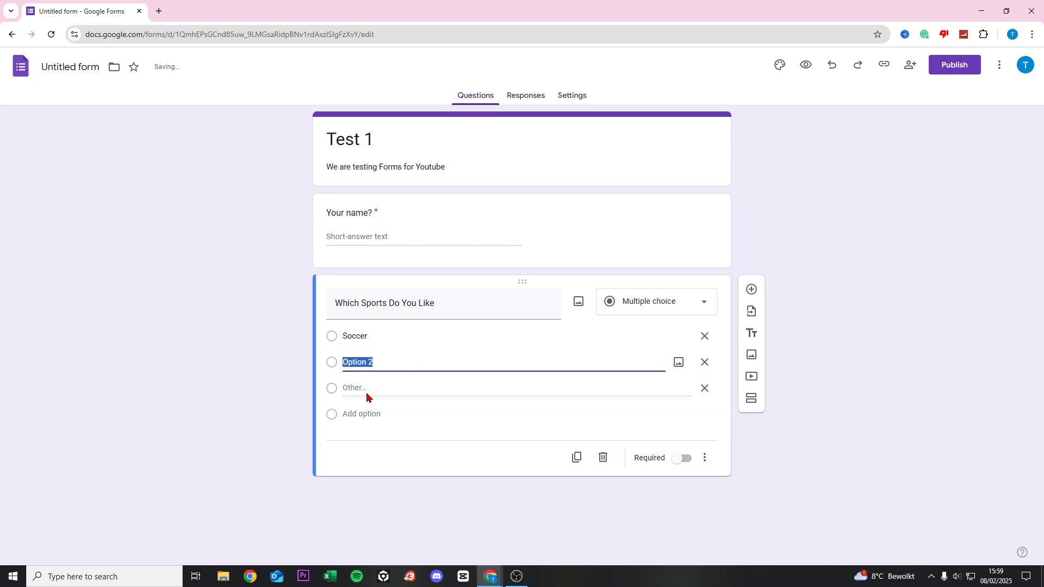
pyautogui.write('Hockey')
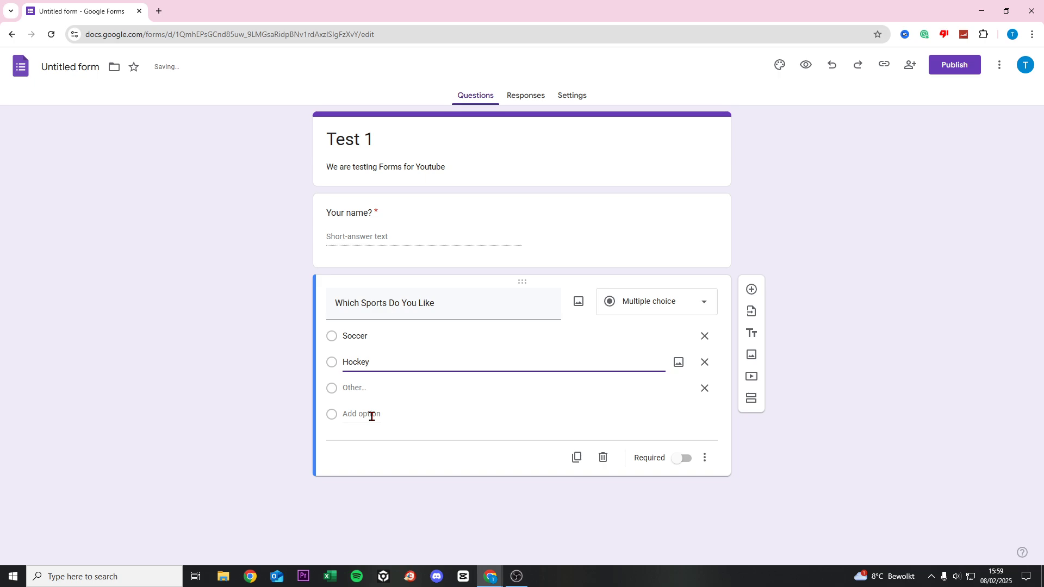
pyautogui.click(369, 415)
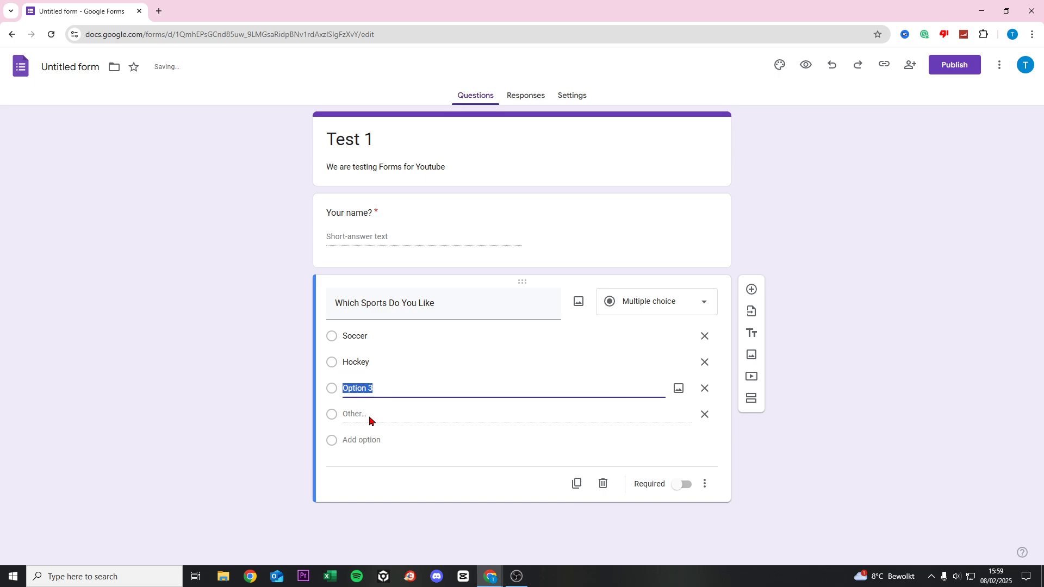
pyautogui.write('Golf')
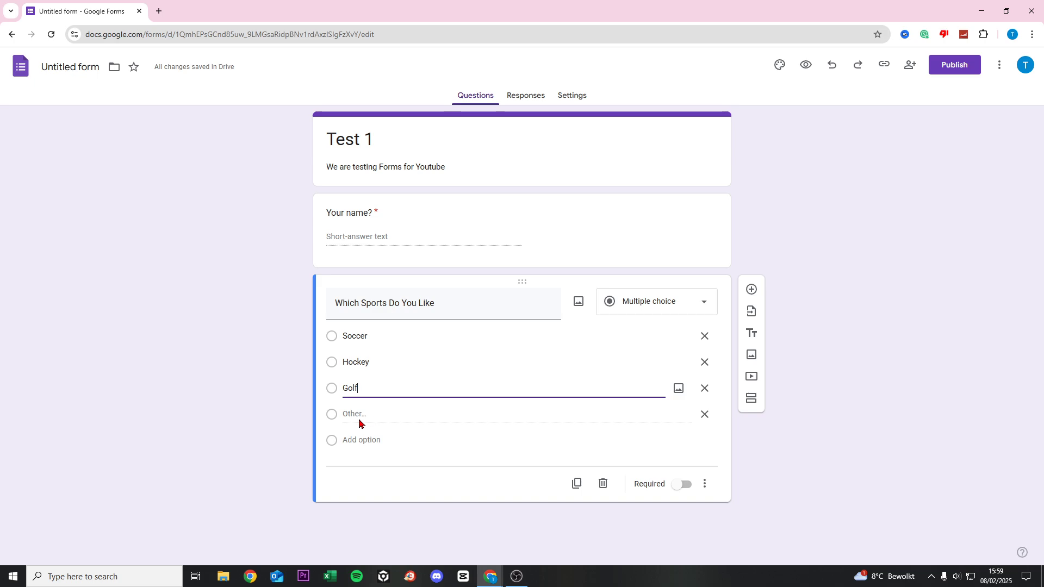
pyautogui.click(359, 446)
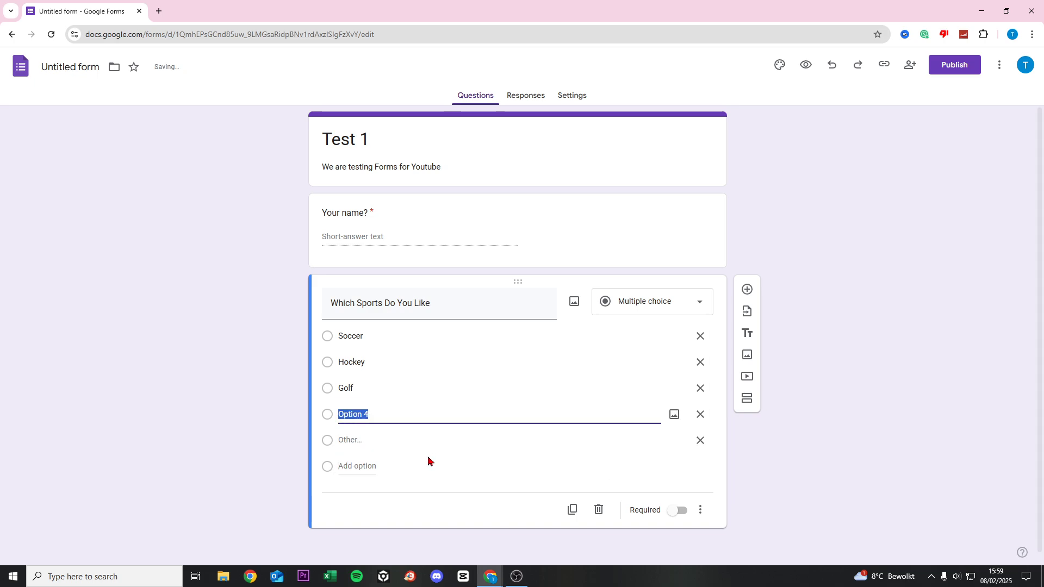
pyautogui.write('Tennis')
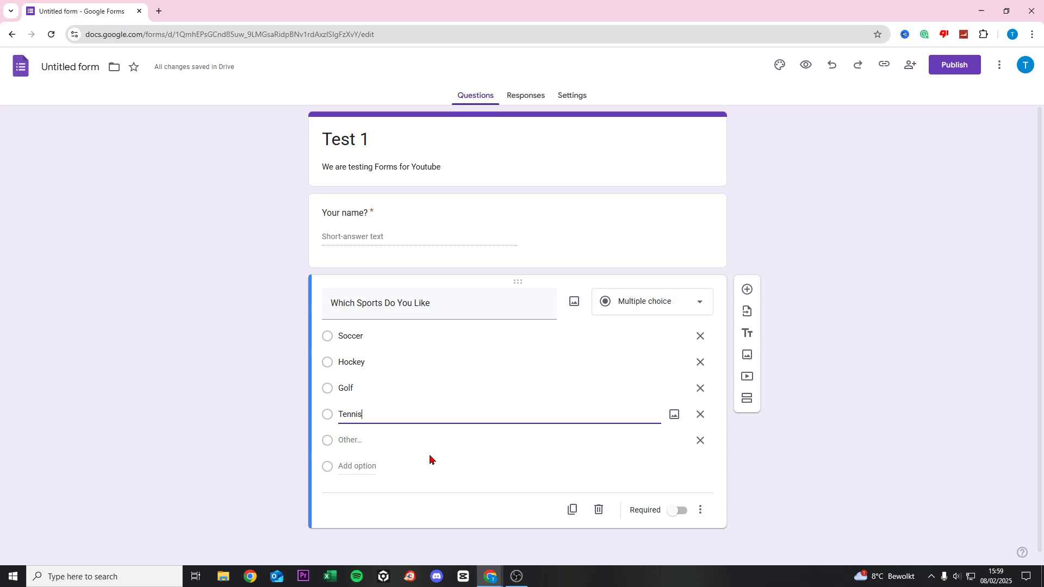
pyautogui.press('Return')
pyautogui.write('Padel')
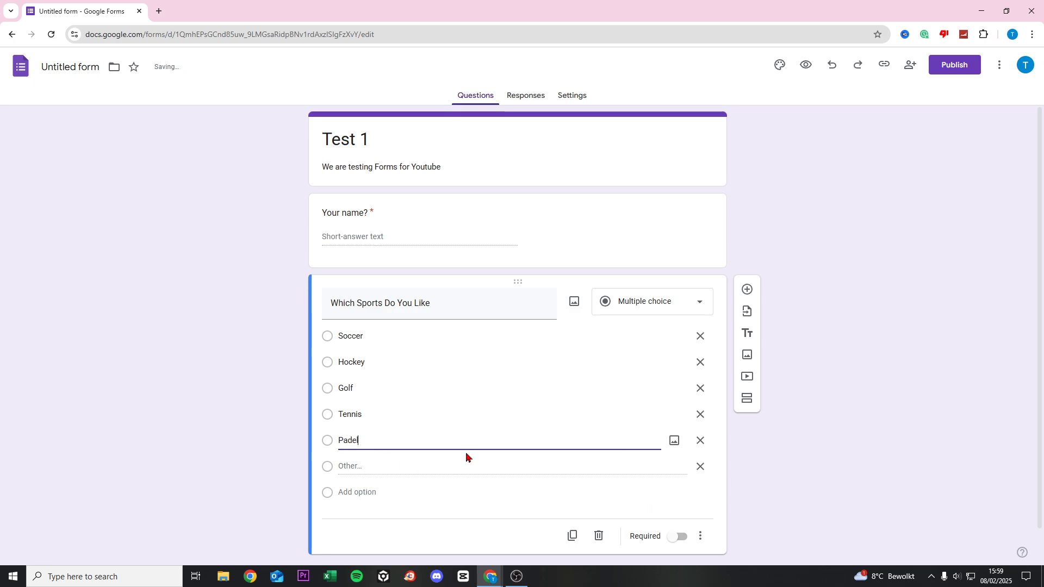
pyautogui.click(746, 443)
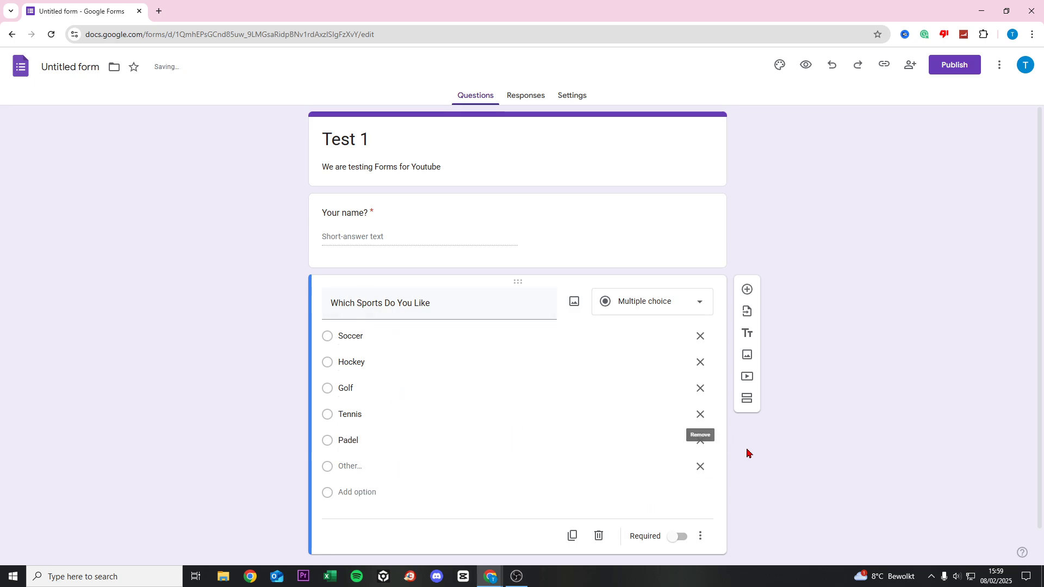
pyautogui.click(680, 537)
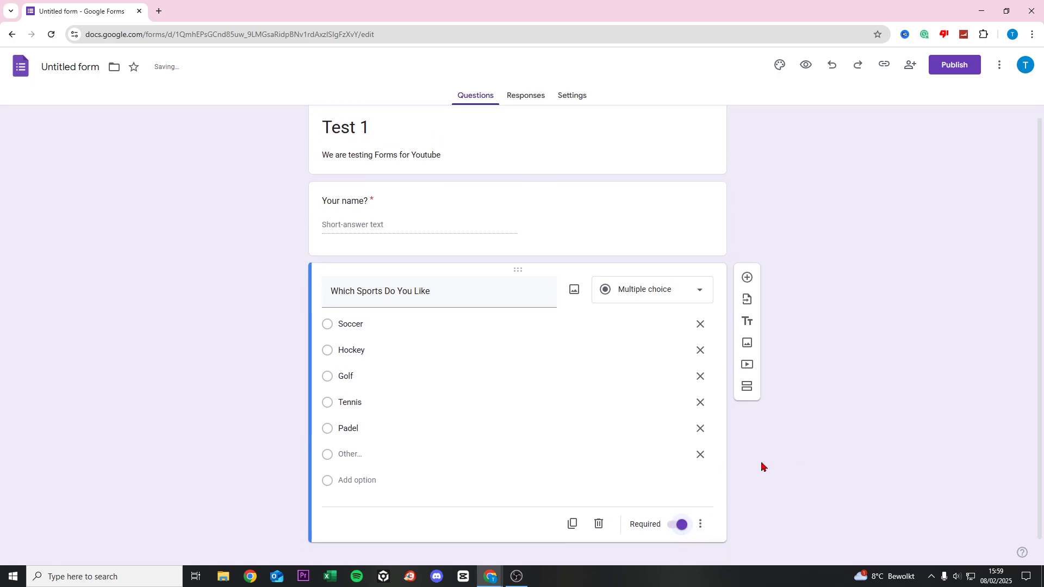
# Publish the form with responders set to anyone with the link.
pyautogui.scroll(-1, 494, 363)
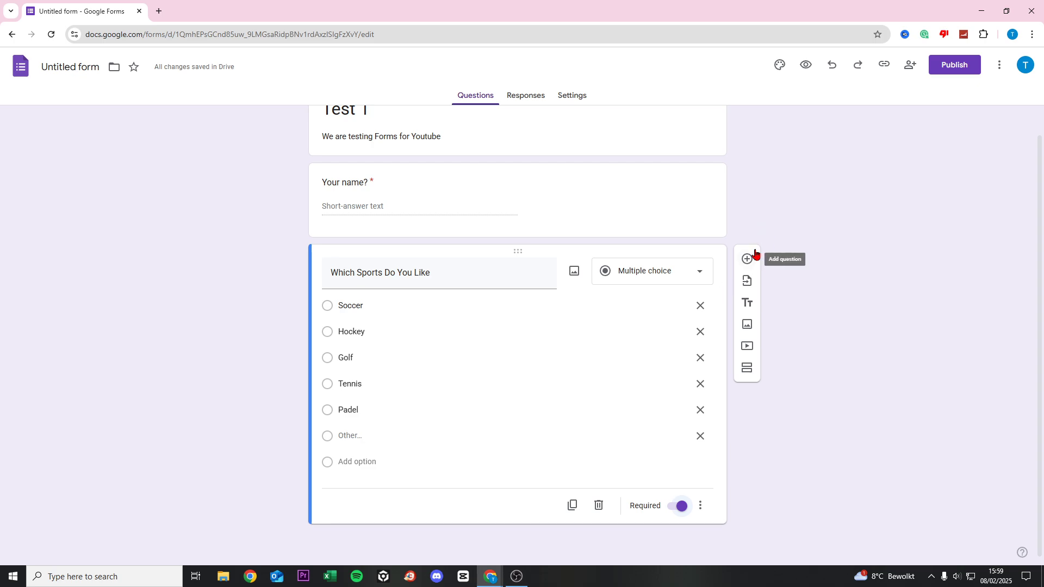
pyautogui.scroll(1, 756, 301)
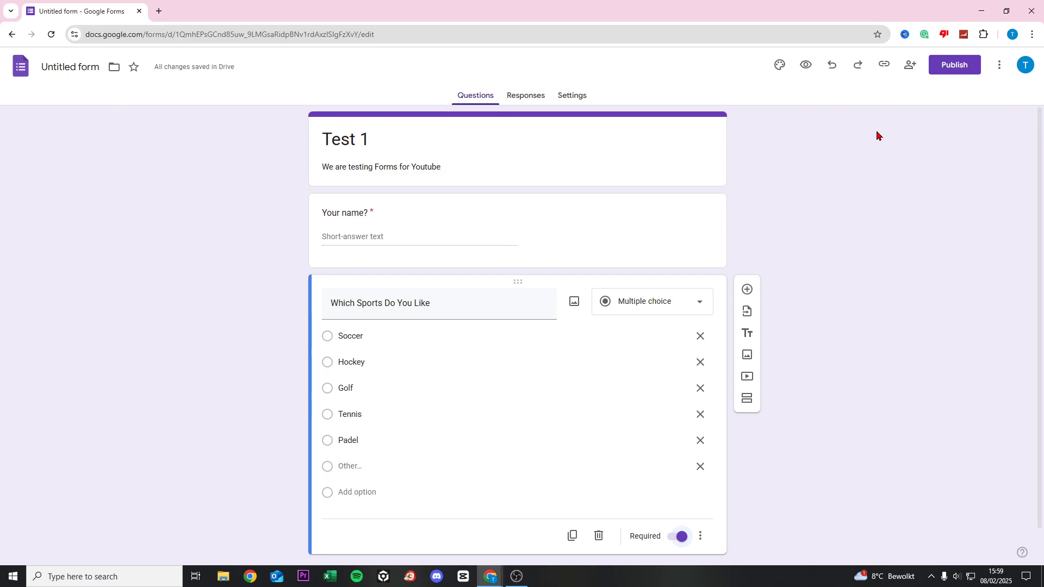
pyautogui.click(958, 69)
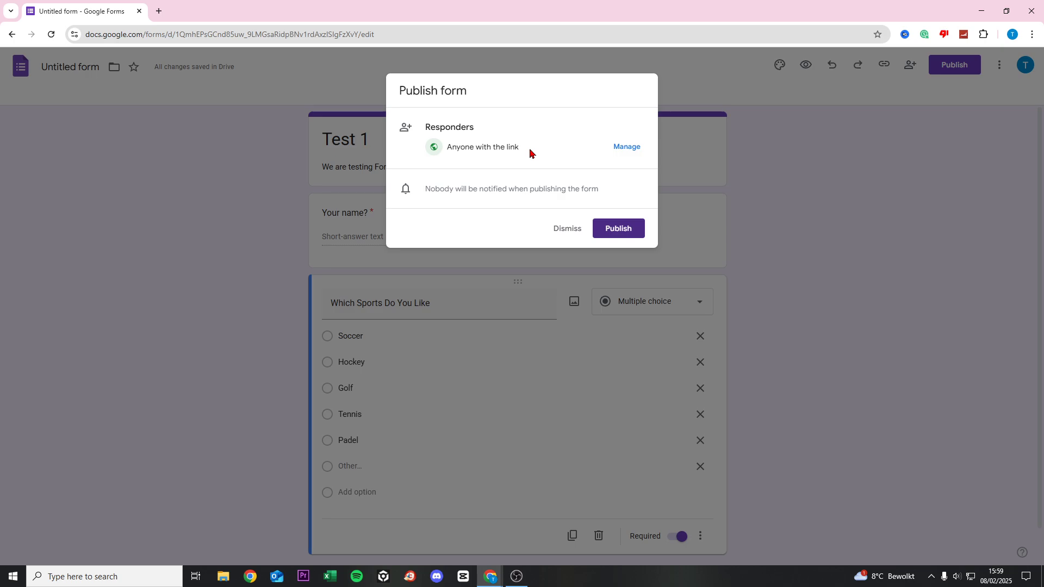
pyautogui.click(624, 229)
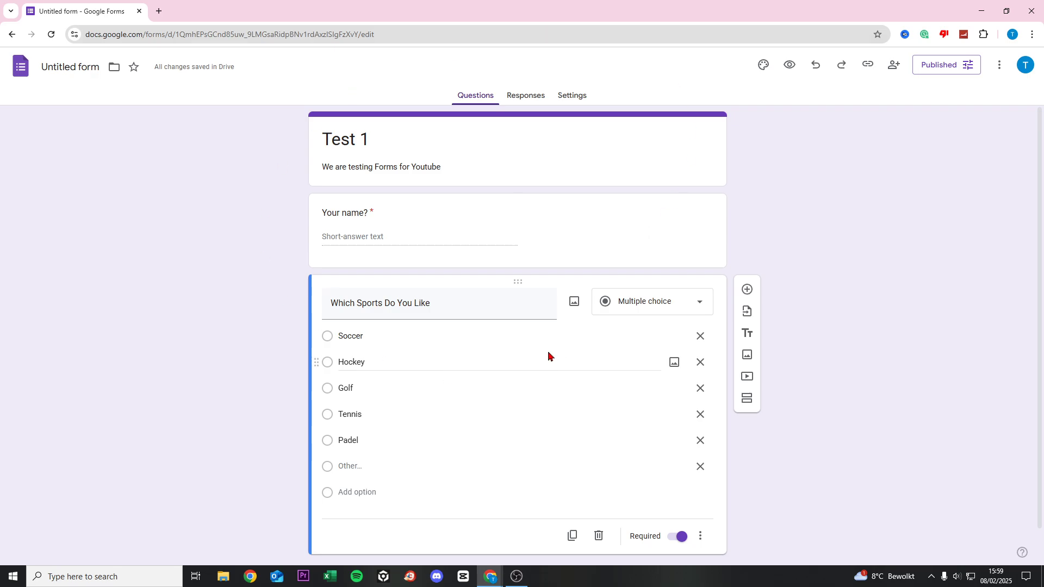
# Copy the form's full, unshortened responder link from its published options.
pyautogui.click(939, 65)
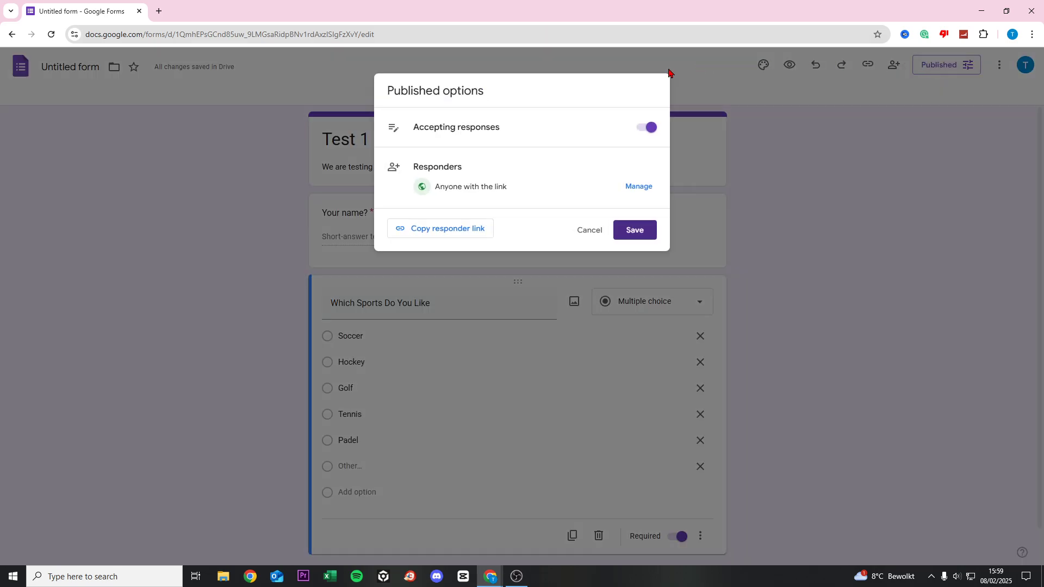
pyautogui.click(444, 240)
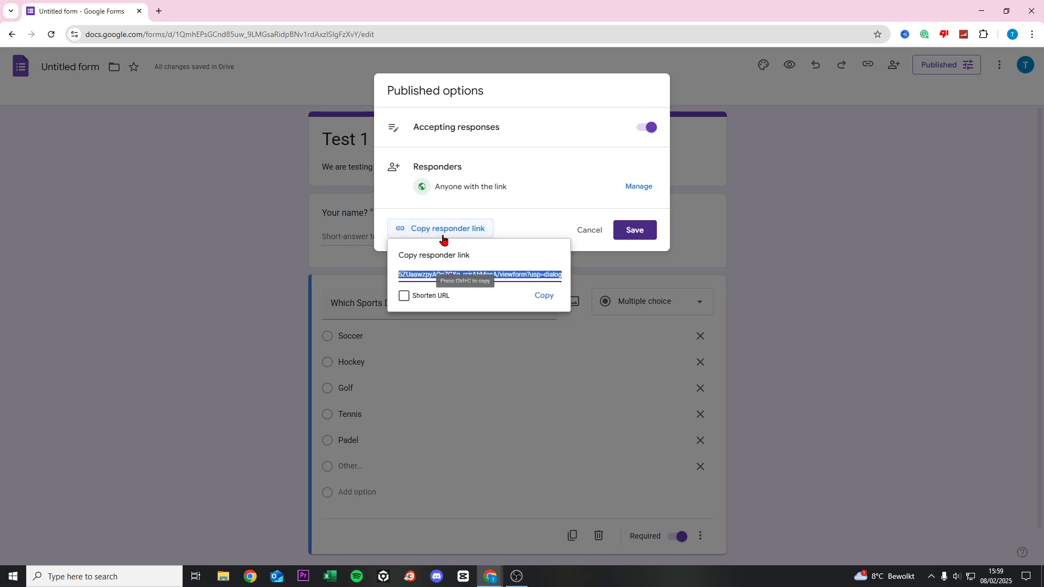
pyautogui.click(404, 297)
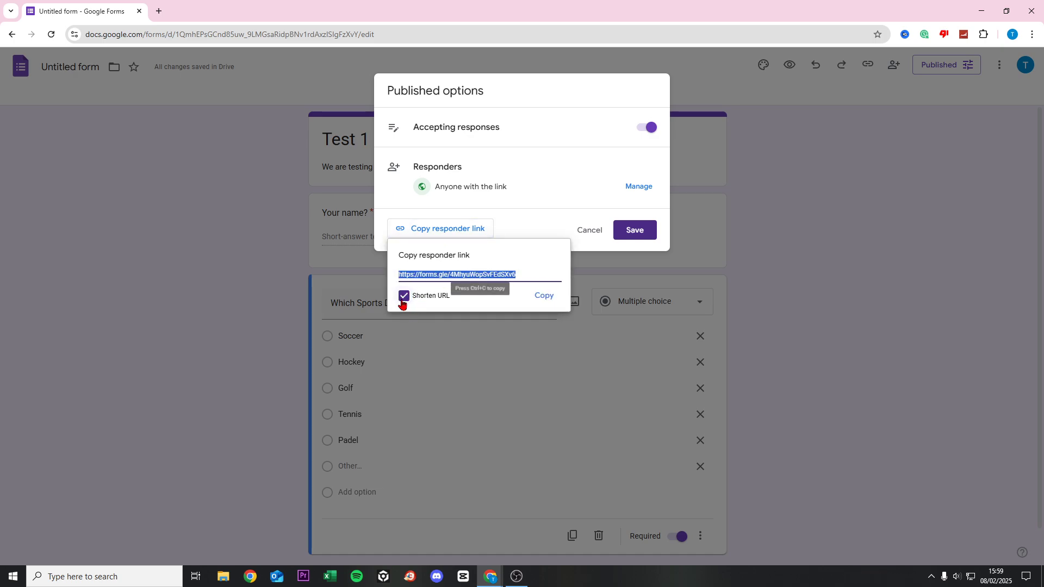
pyautogui.click(404, 296)
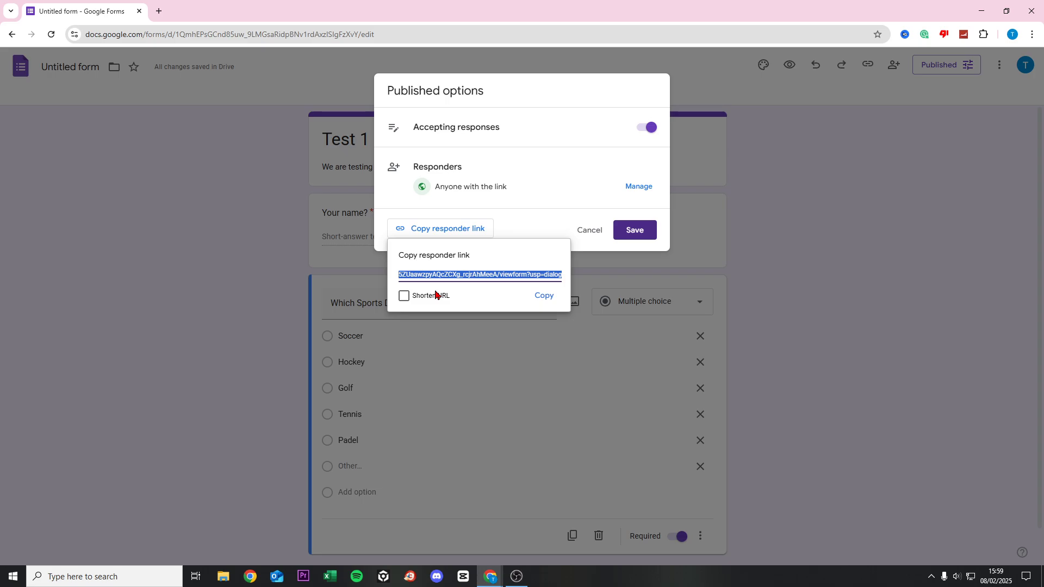
pyautogui.click(543, 294)
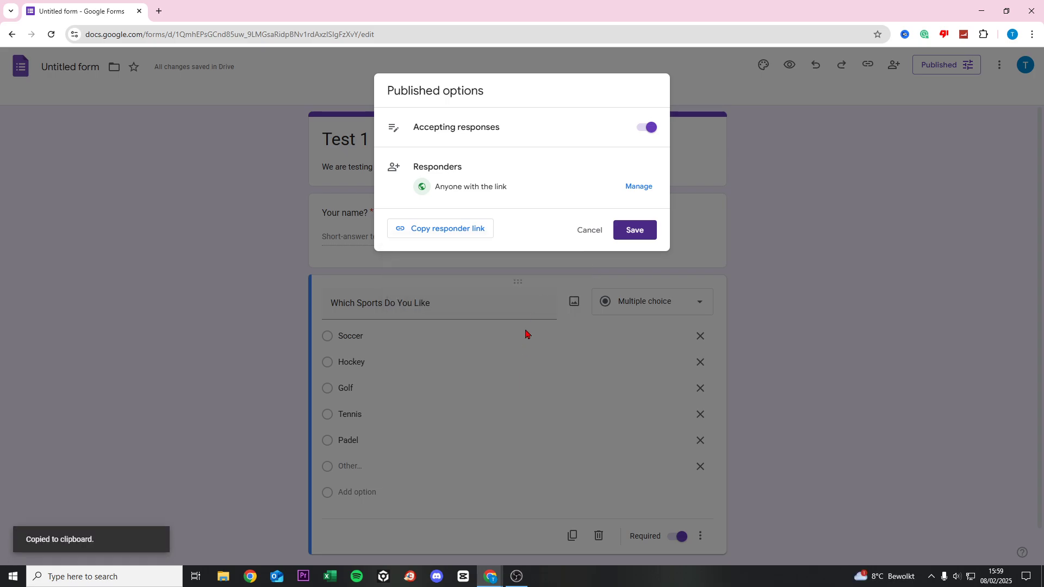
# Open the copied responder link in a new browser tab.
pyautogui.click(159, 10)
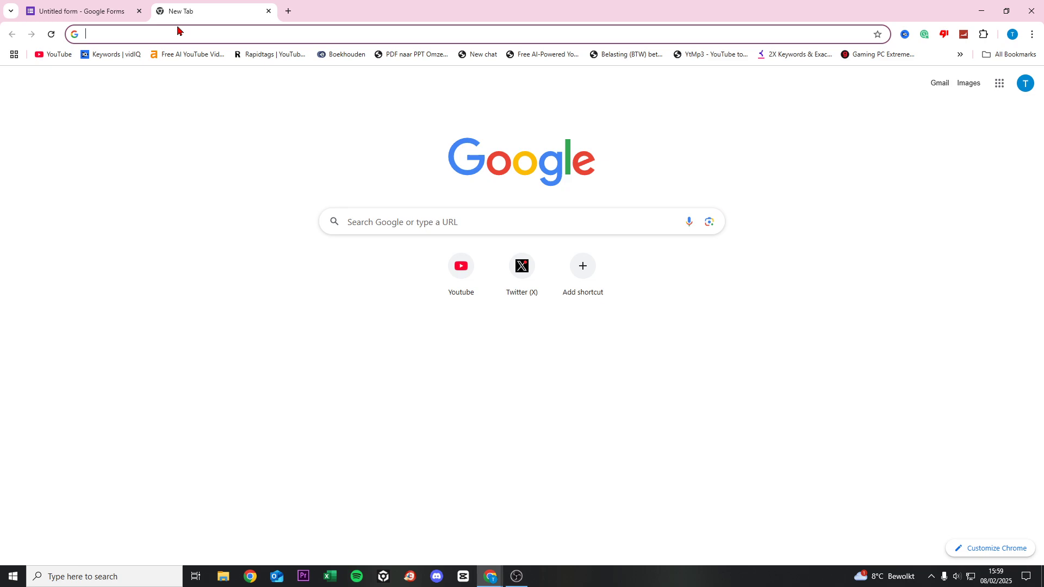
pyautogui.hotkey('ctrl', 'v')
pyautogui.press('Return')
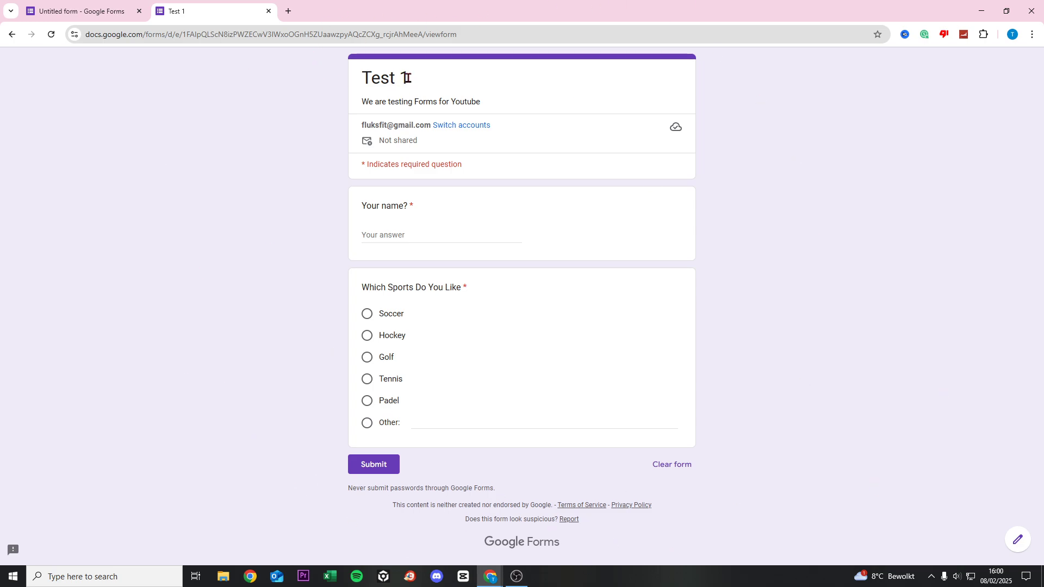
# Fill in the respondent's name under "Your name?" and try to submit the form without answering the sports question.
pyautogui.moveTo(409, 78); pyautogui.dragTo(327, 83)
pyautogui.click(454, 78)
pyautogui.click(401, 233)
pyautogui.write('Tommy')
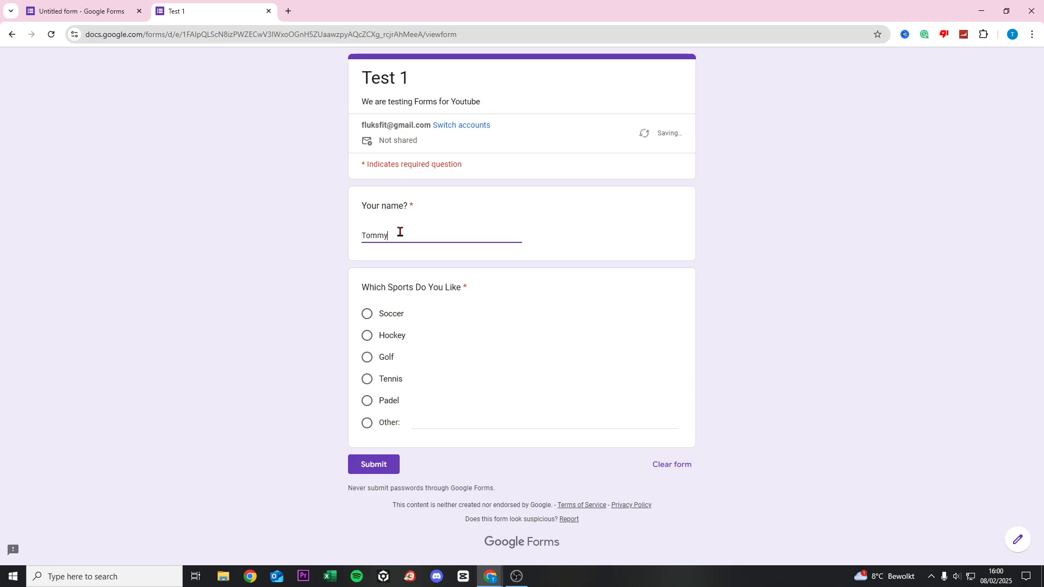
pyautogui.click(410, 225)
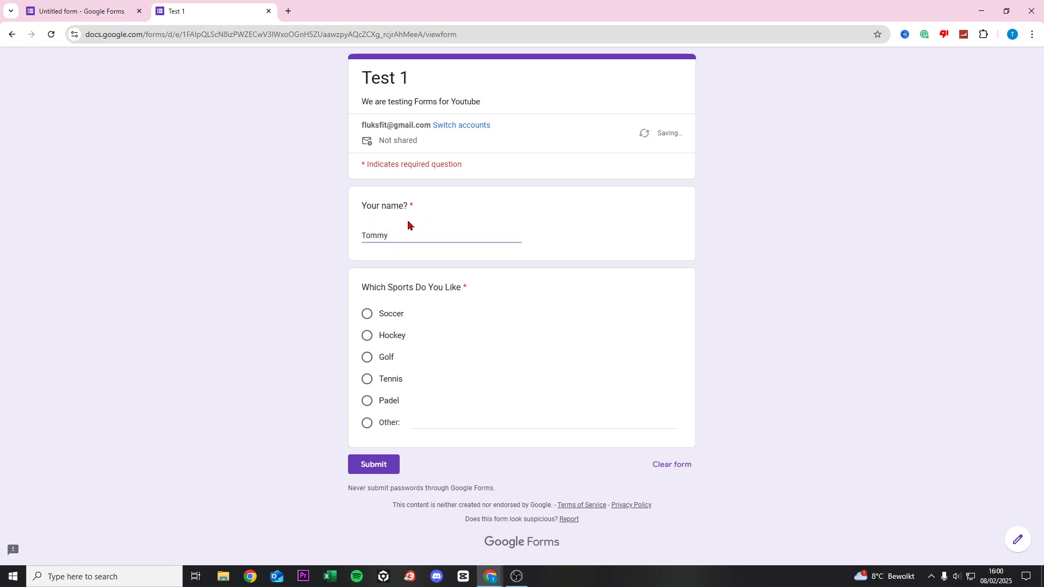
pyautogui.click(389, 469)
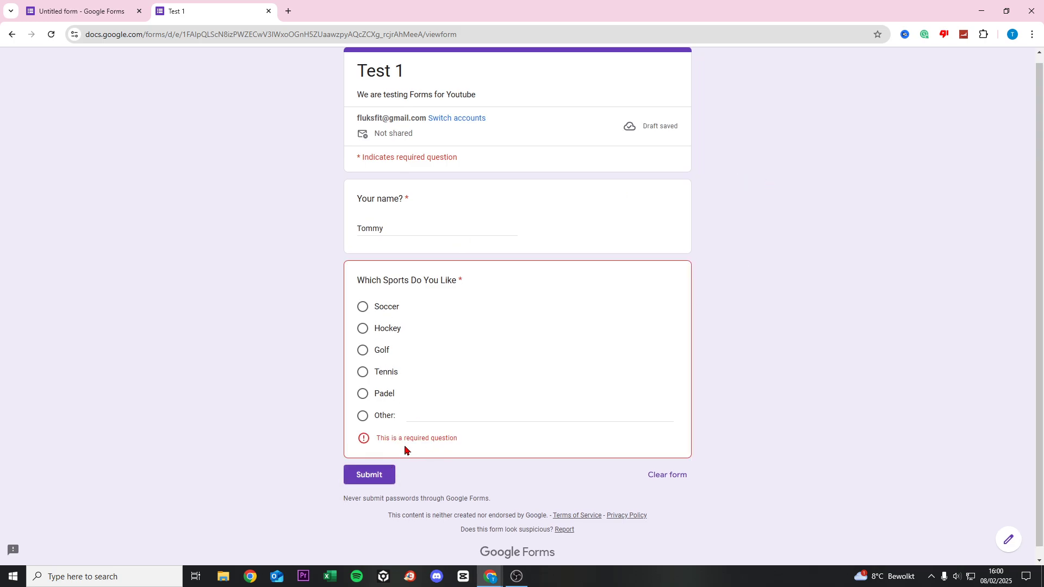